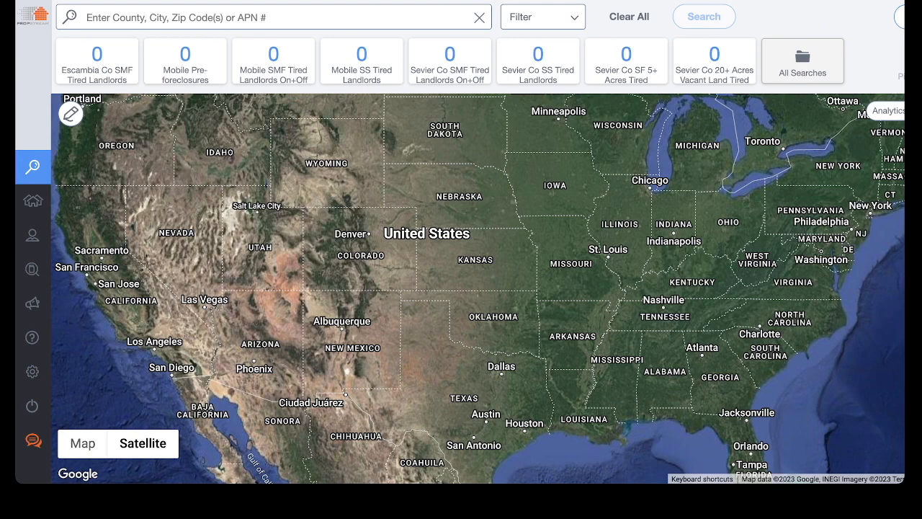
- Search for properties in Mobile, AL
{"action": "left_click", "coordinate": [273, 17]}
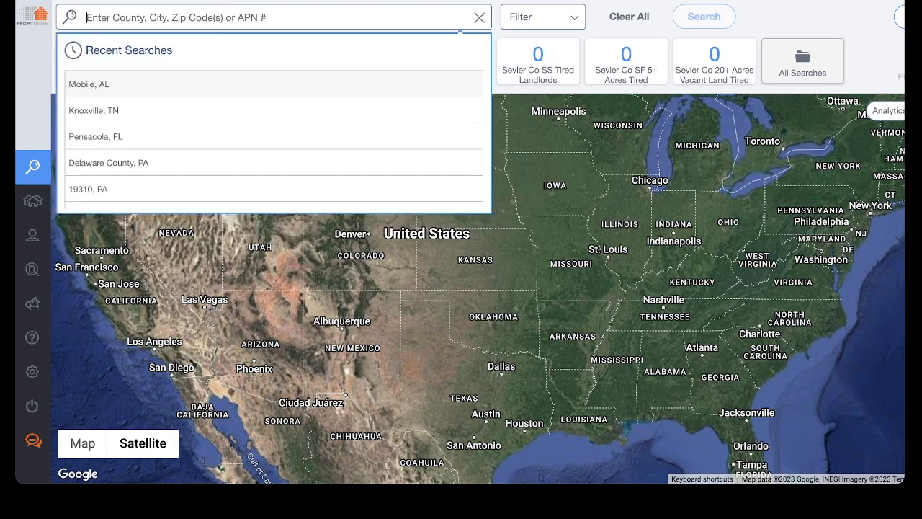
{"action": "type", "text": "mobile"}
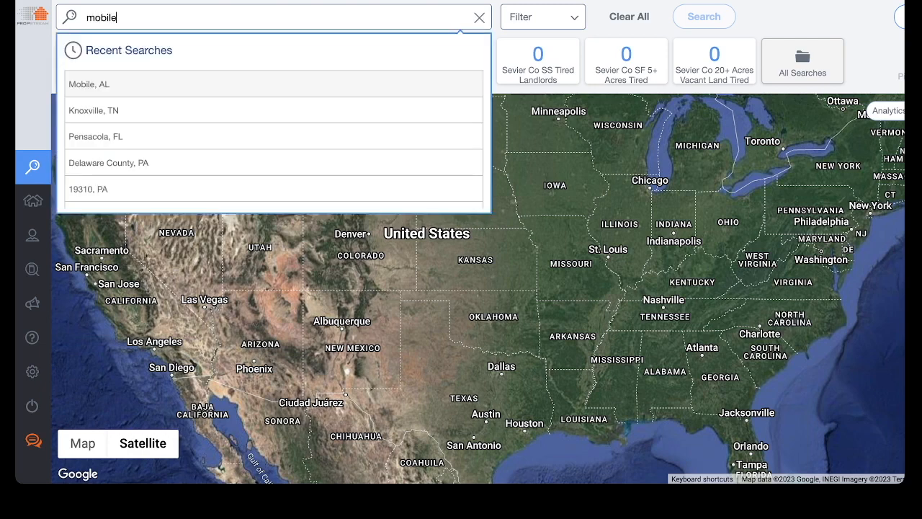
{"action": "key", "text": "Return"}
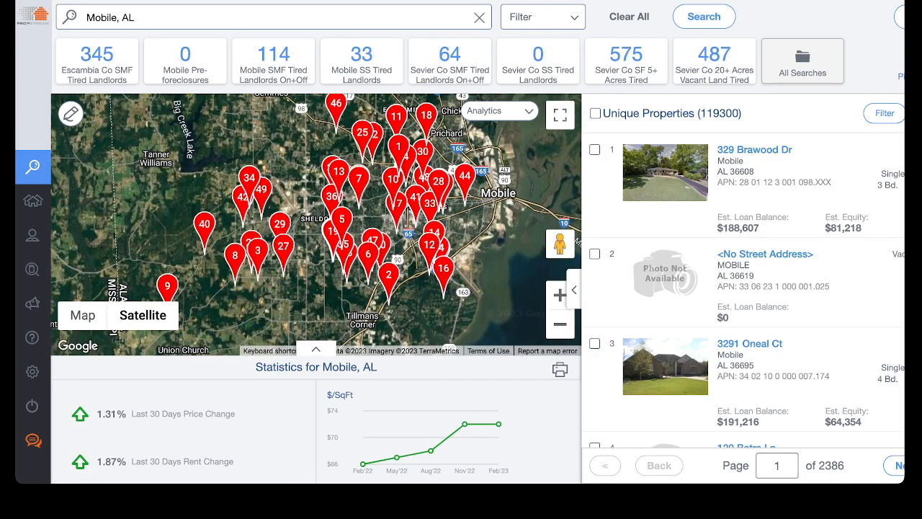
{"action": "left_click", "coordinate": [543, 17]}
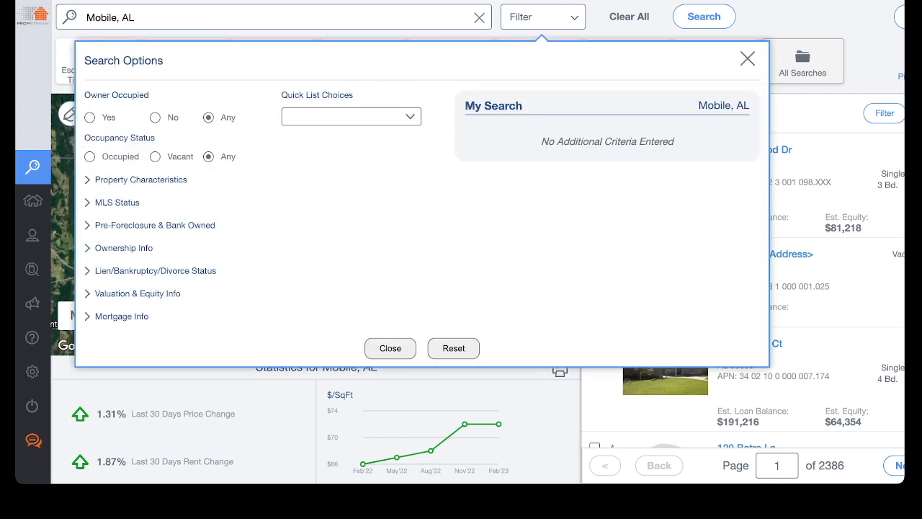
{"action": "left_click", "coordinate": [543, 17]}
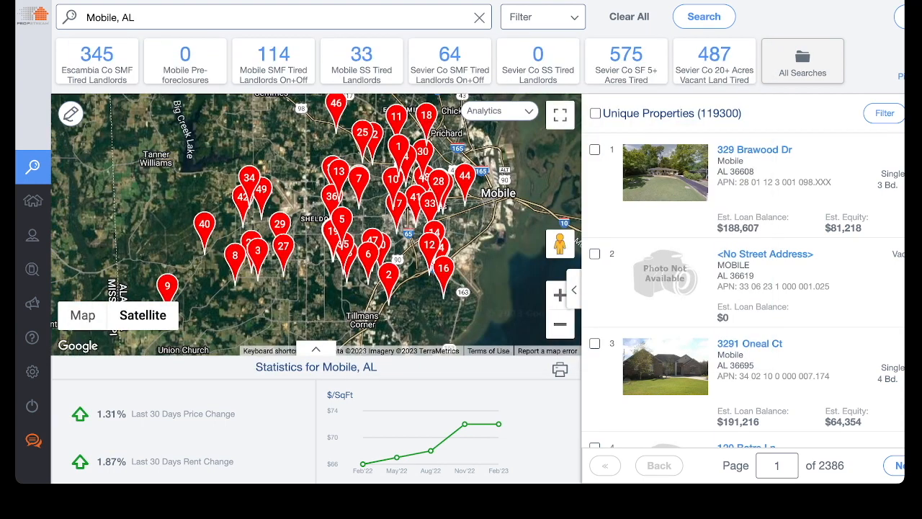
{"action": "left_click_drag", "start_coordinate": [743, 113], "coordinate": [633, 113]}
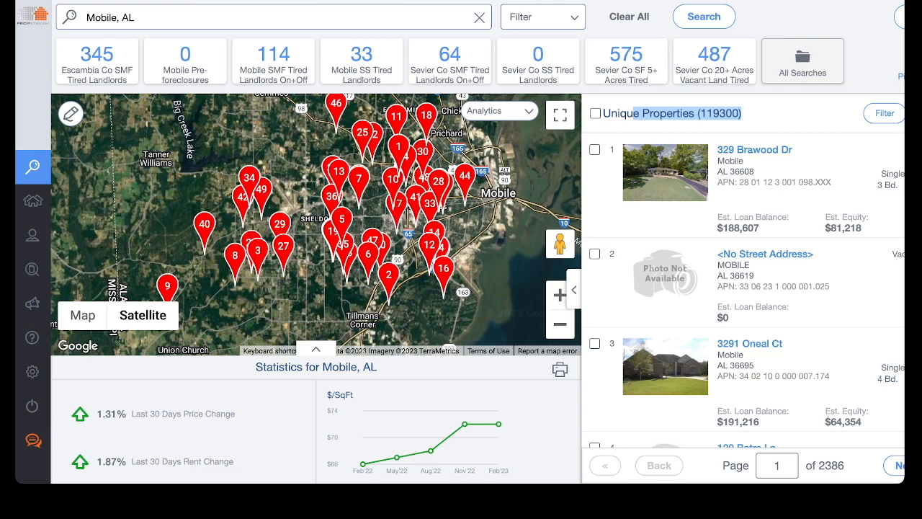
- Apply the Tired Landlords quick list choice to the Mobile, AL search
{"action": "left_click", "coordinate": [543, 17]}
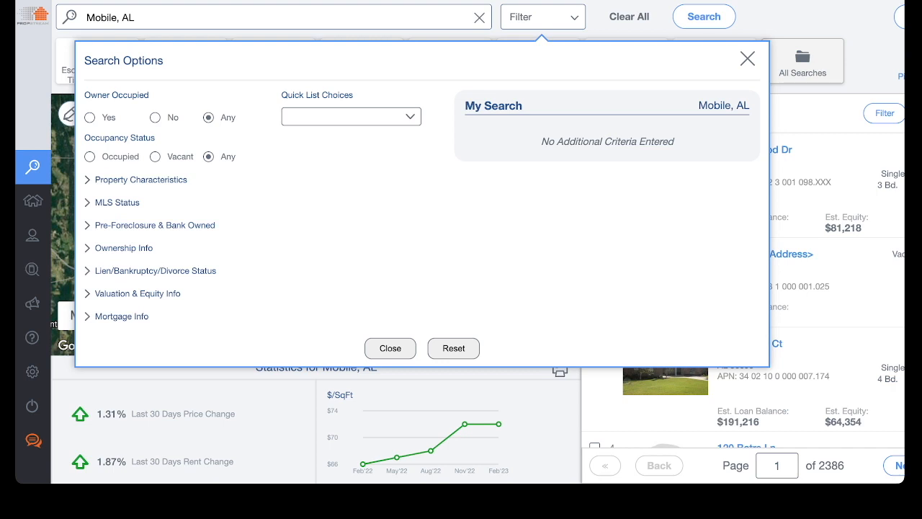
{"action": "left_click_drag", "start_coordinate": [281, 95], "coordinate": [353, 95]}
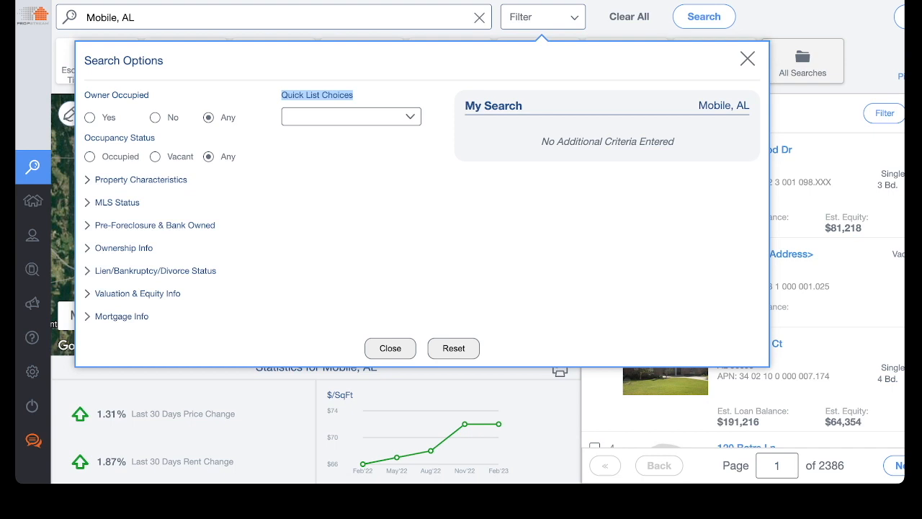
{"action": "left_click", "coordinate": [351, 117]}
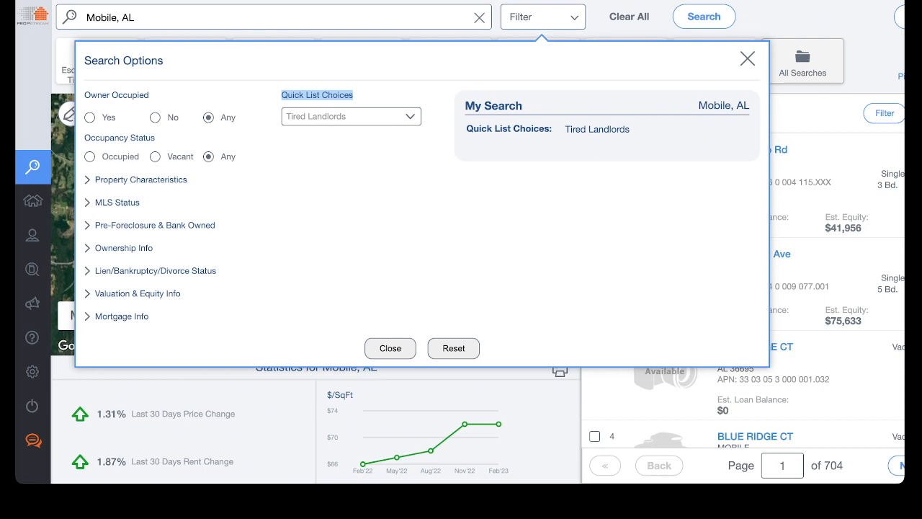
{"action": "left_click", "coordinate": [748, 58]}
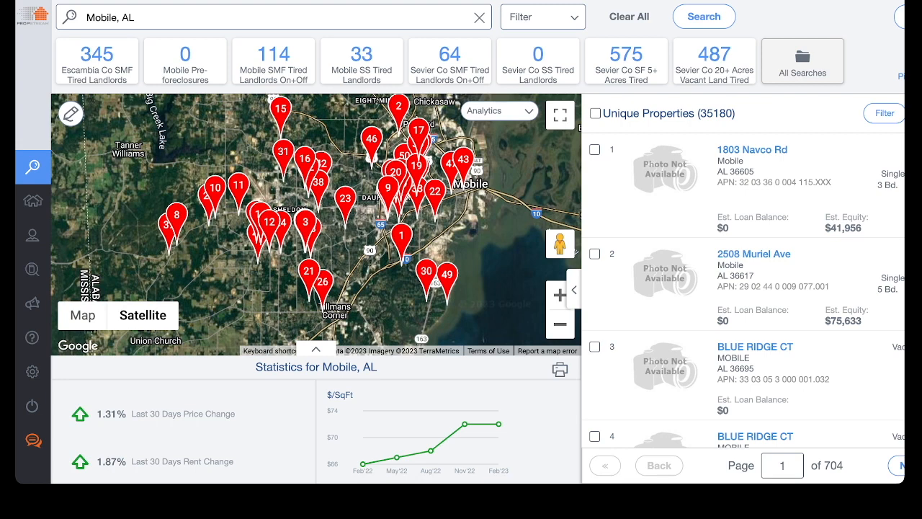
- Filter the property characteristics to the Multi-Family 5+ property type
{"action": "left_click_drag", "start_coordinate": [603, 113], "coordinate": [735, 114]}
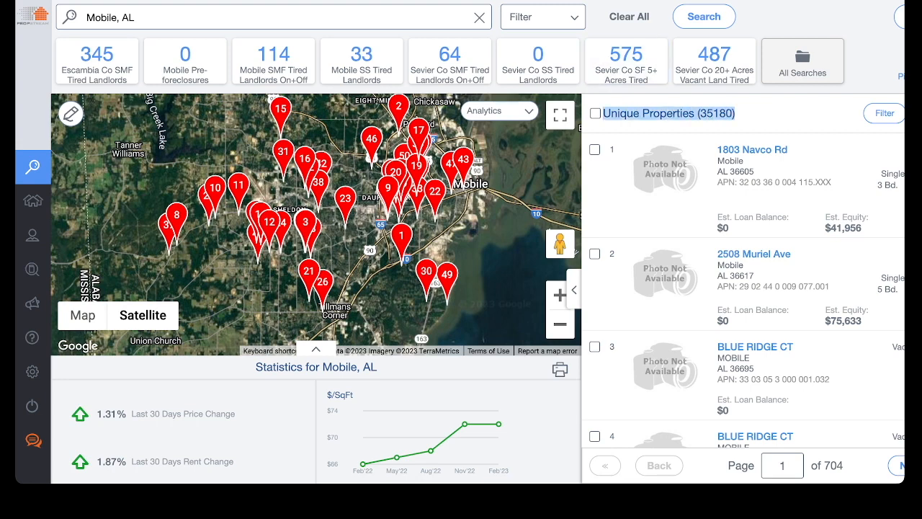
{"action": "left_click", "coordinate": [543, 17]}
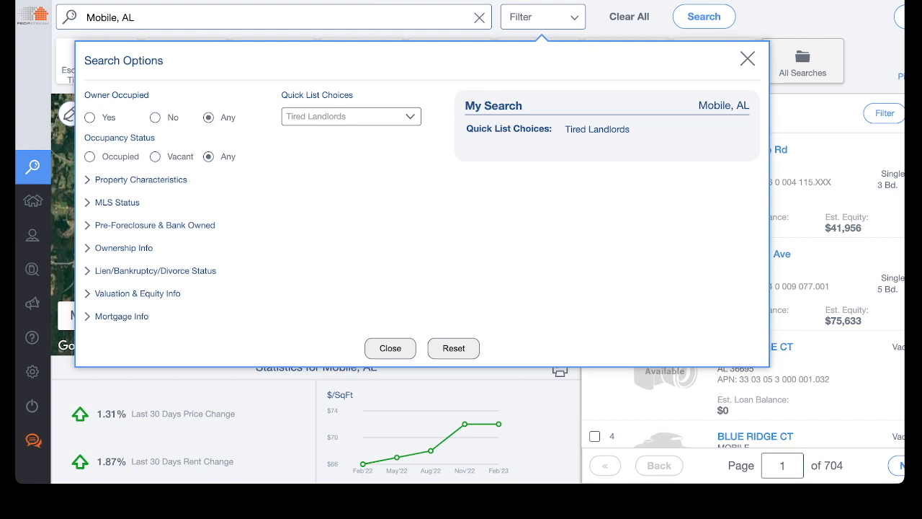
{"action": "scroll", "coordinate": [460, 242], "scroll_direction": "down", "scroll_amount": 1}
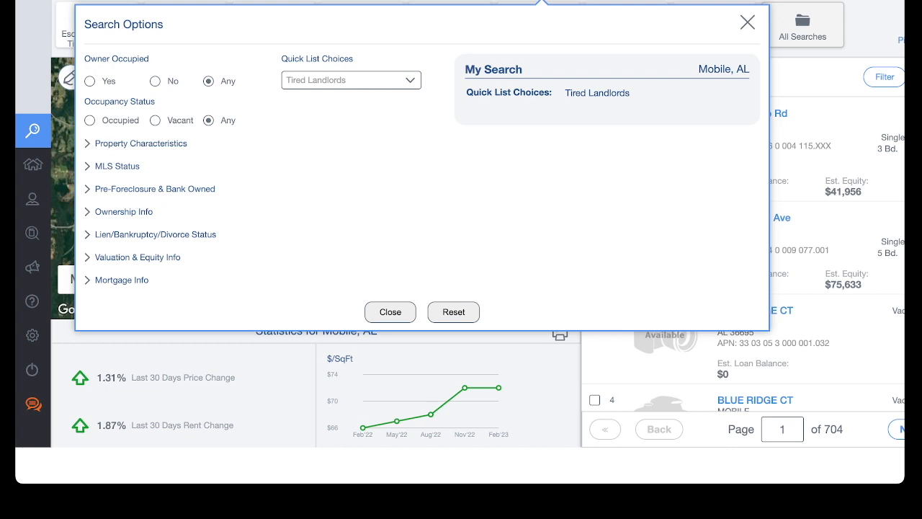
{"action": "left_click", "coordinate": [141, 144]}
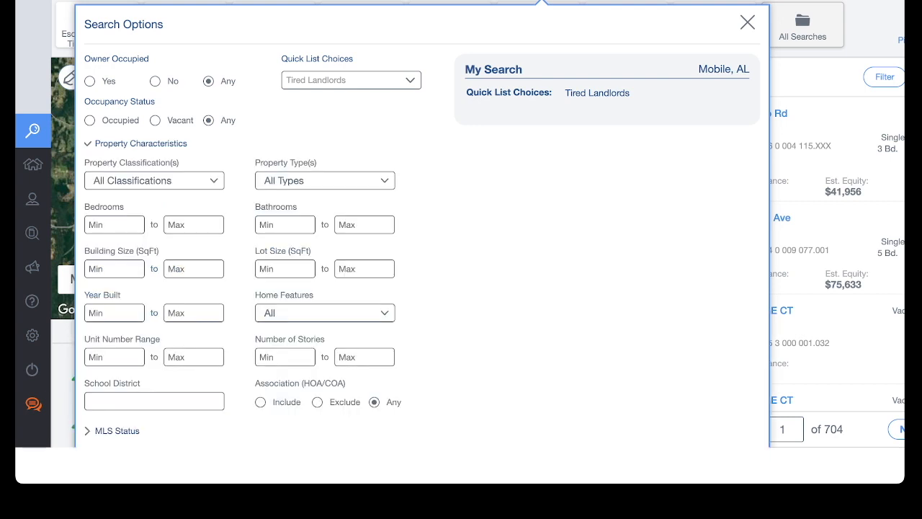
{"action": "scroll", "coordinate": [422, 231], "scroll_direction": "down", "scroll_amount": 1}
{"action": "left_click", "coordinate": [325, 154]}
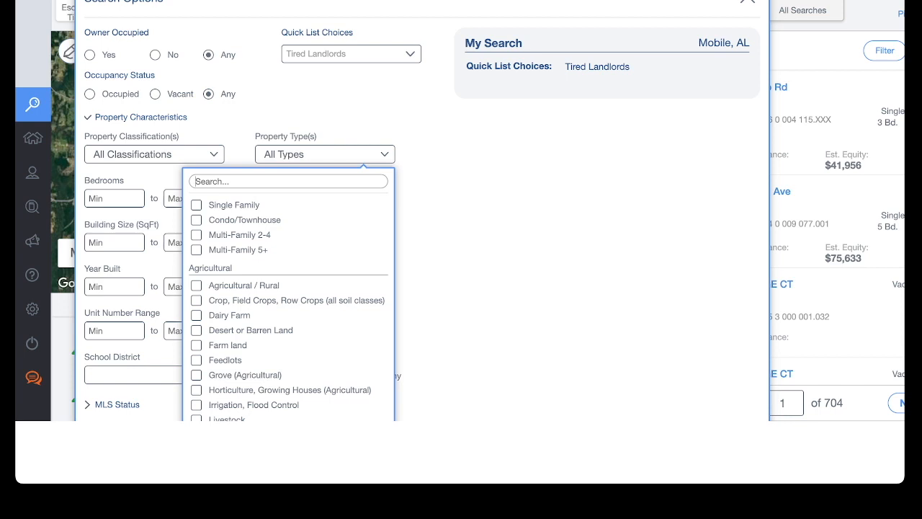
{"action": "key", "text": "Escape"}
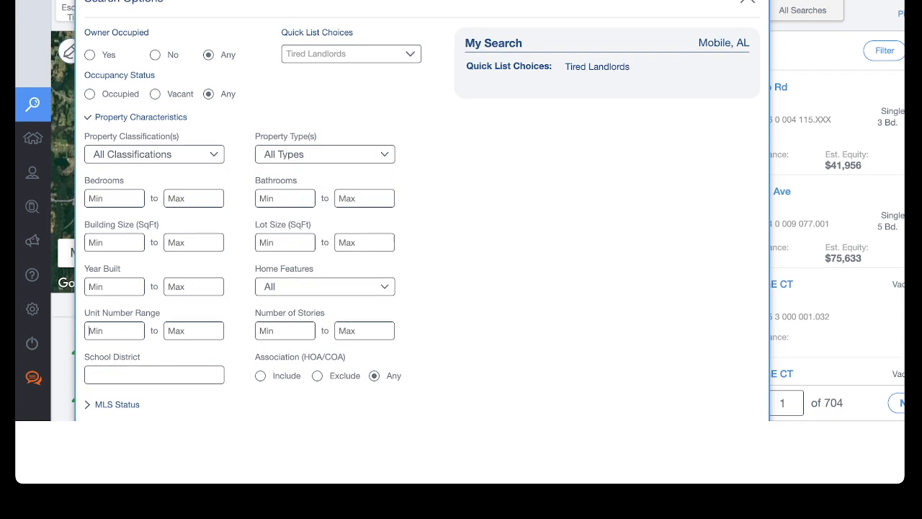
{"action": "left_click", "coordinate": [325, 154]}
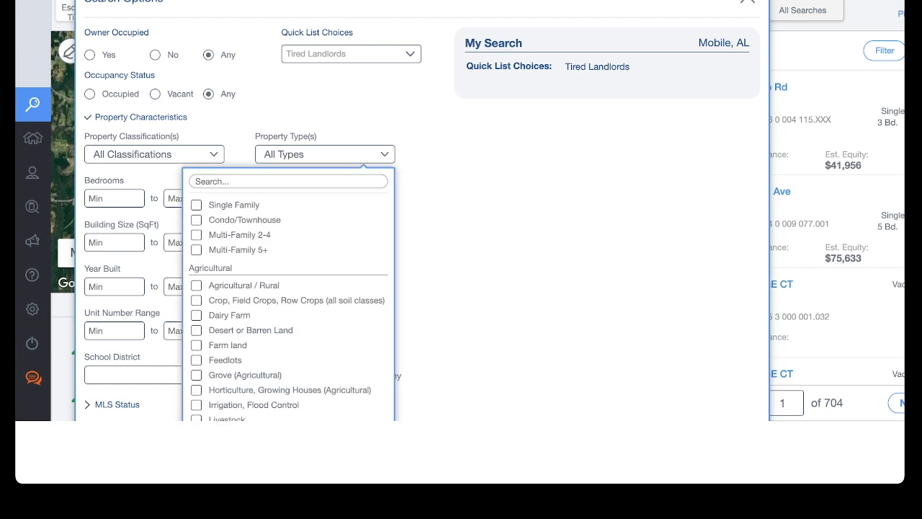
{"action": "left_click", "coordinate": [196, 250]}
- Set the unit number range from 20 to 50 and close the search options
{"action": "left_click", "coordinate": [114, 330]}
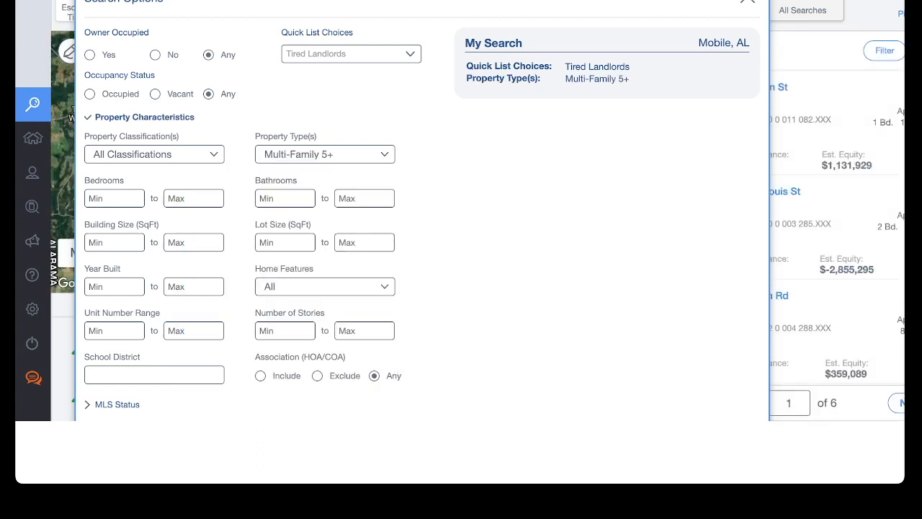
{"action": "type", "text": "0"}
{"action": "key", "text": "BackSpace"}
{"action": "type", "text": "2050"}
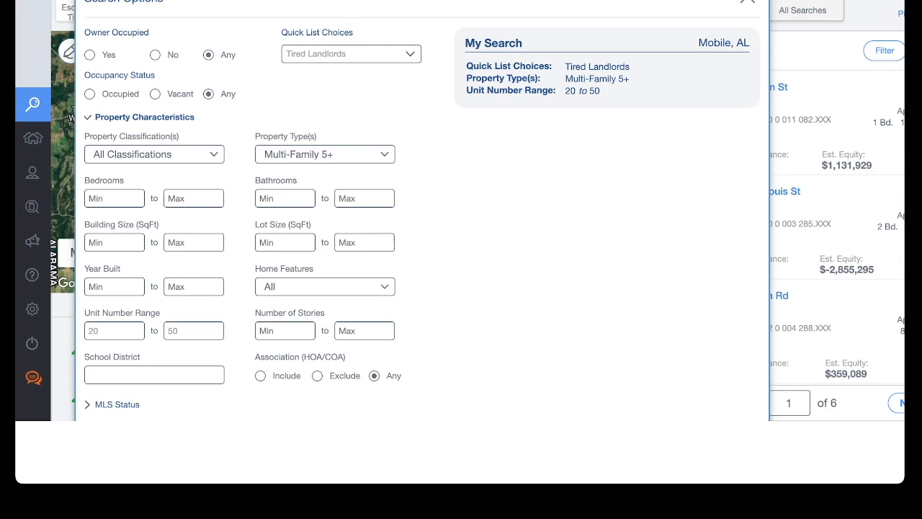
{"action": "key", "text": "Escape"}
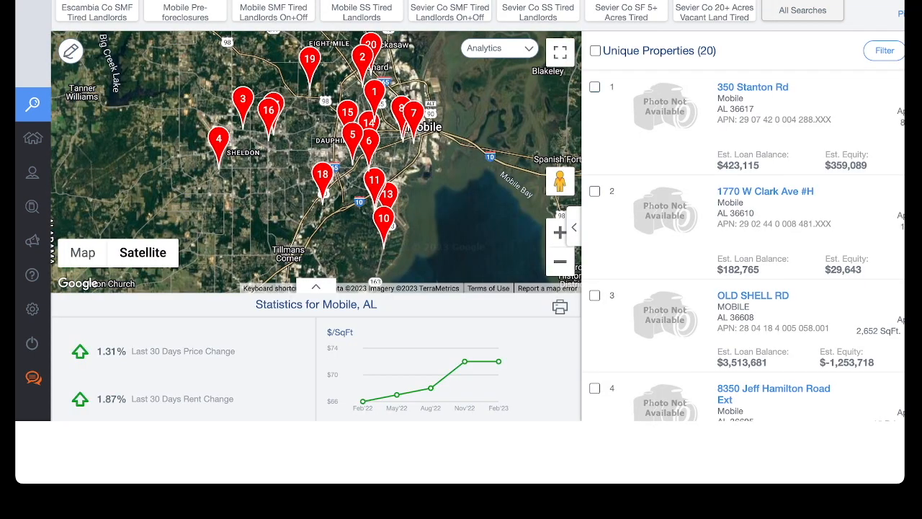
- Clear the minimum and maximum unit number range values and close the search options
{"action": "scroll", "coordinate": [746, 245], "scroll_direction": "down", "scroll_amount": 2}
{"action": "scroll", "coordinate": [746, 245], "scroll_direction": "up", "scroll_amount": 2}
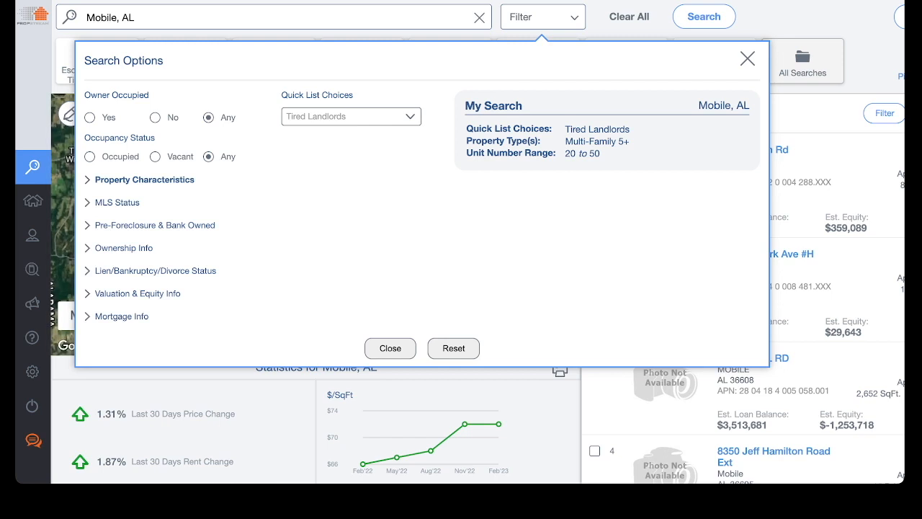
{"action": "left_click", "coordinate": [144, 180]}
{"action": "scroll", "coordinate": [460, 242], "scroll_direction": "down", "scroll_amount": 1}
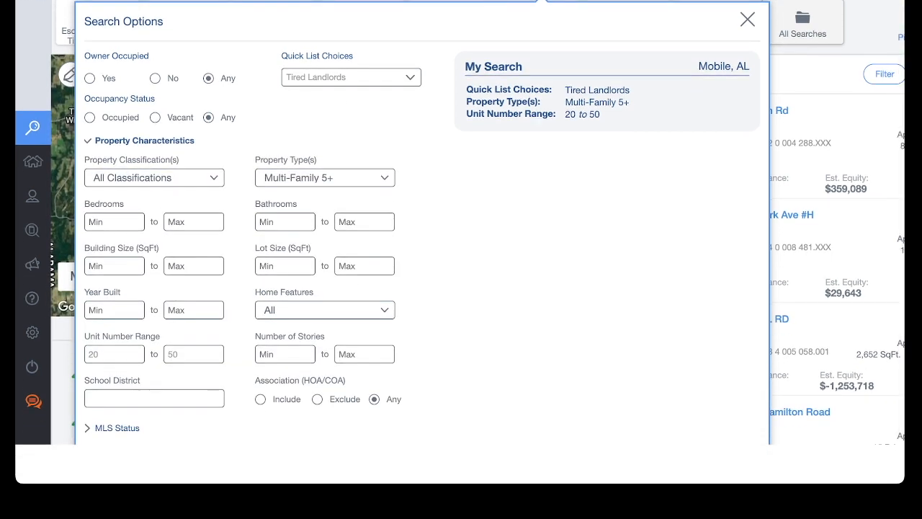
{"action": "scroll", "coordinate": [460, 242], "scroll_direction": "down", "scroll_amount": 1}
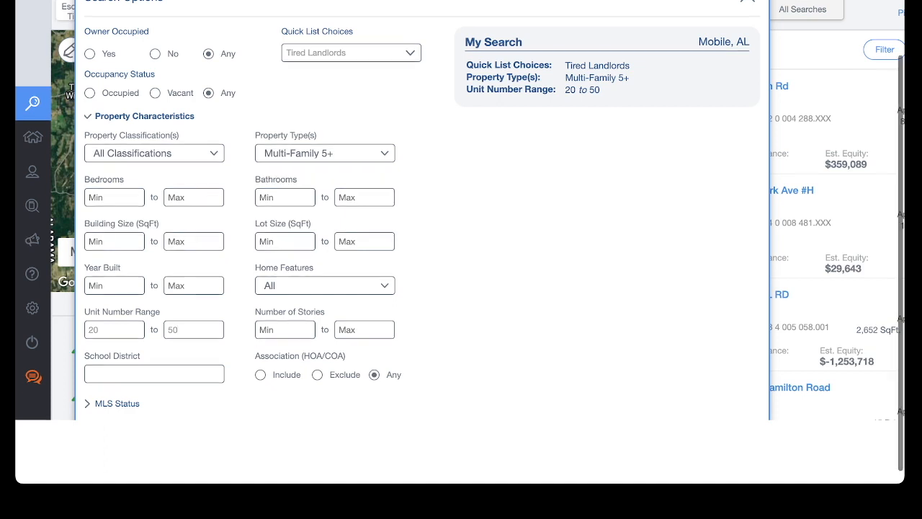
{"action": "key", "text": "shift+Tab"}
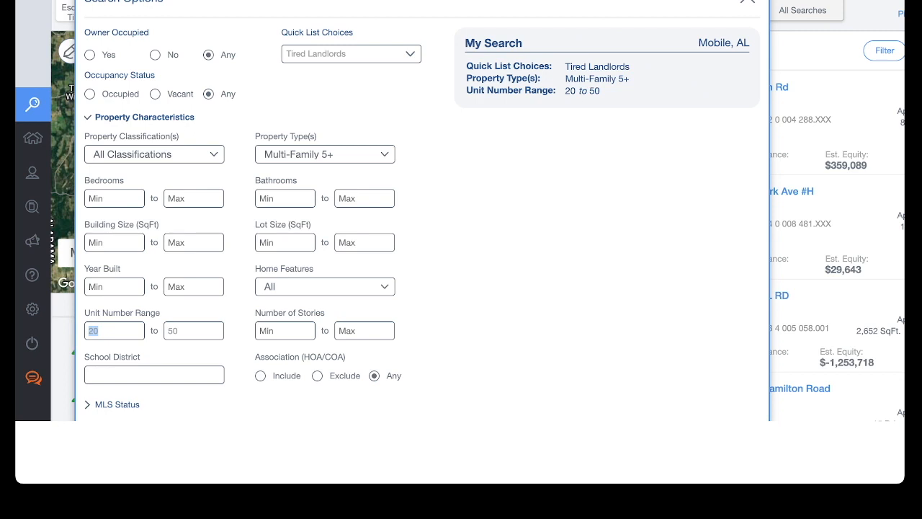
{"action": "left_click", "coordinate": [99, 331]}
{"action": "double_click", "coordinate": [96, 330]}
{"action": "key", "text": "Tab"}
{"action": "key", "text": "BackSpace"}
{"action": "key", "text": "shift+Tab"}
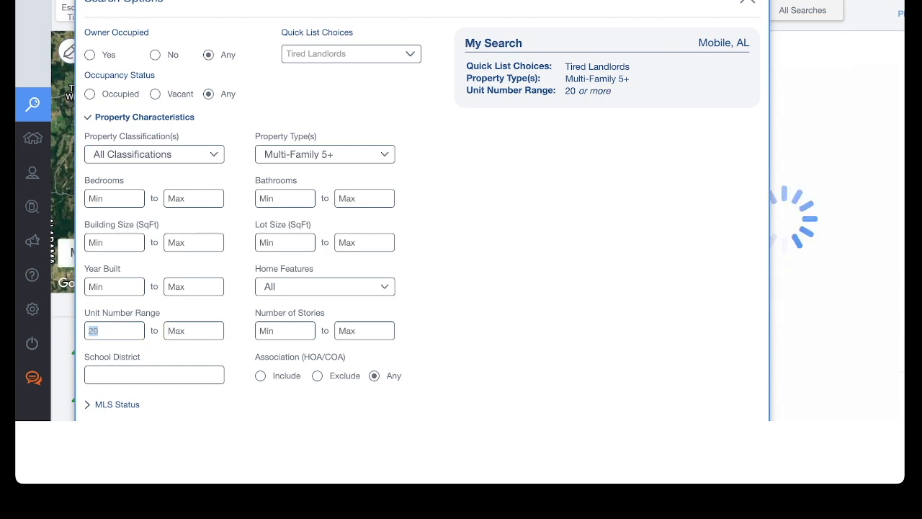
{"action": "key", "text": "BackSpace"}
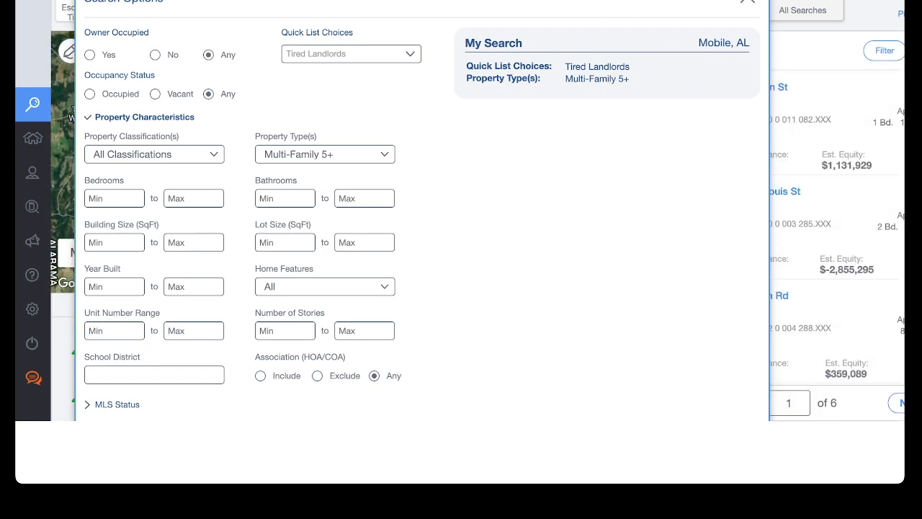
{"action": "scroll", "coordinate": [460, 226], "scroll_direction": "up", "scroll_amount": 1}
{"action": "scroll", "coordinate": [460, 226], "scroll_direction": "down", "scroll_amount": 1}
{"action": "scroll", "coordinate": [460, 226], "scroll_direction": "up", "scroll_amount": 1}
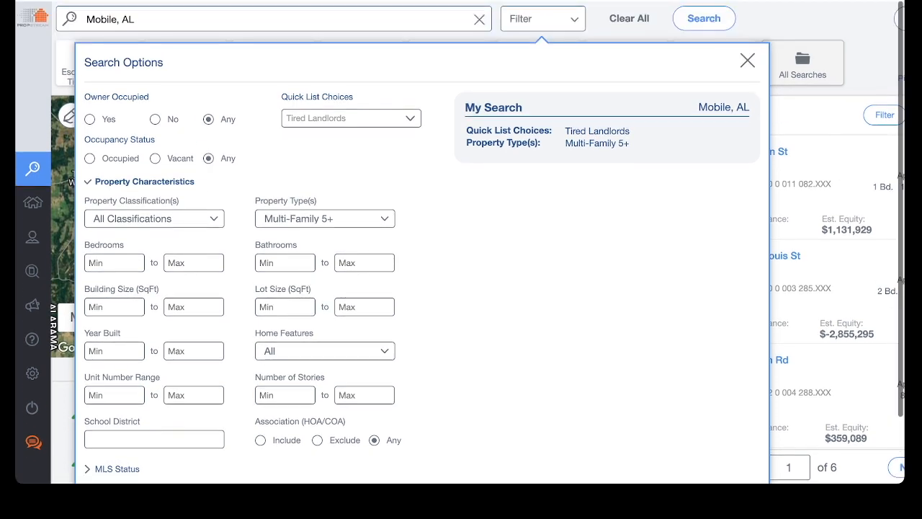
{"action": "left_click", "coordinate": [748, 59]}
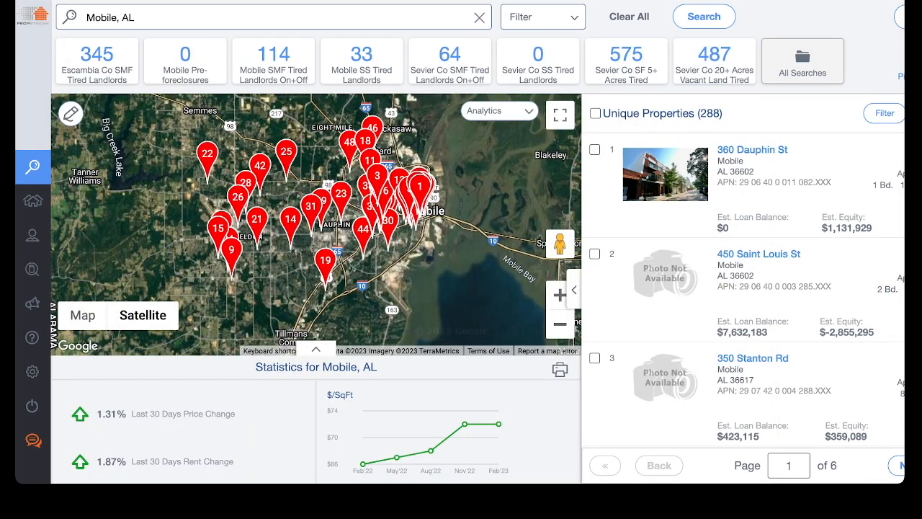
- Re-enter a unit number range of 20 to 50 in the property characteristics filter
{"action": "left_click", "coordinate": [543, 16]}
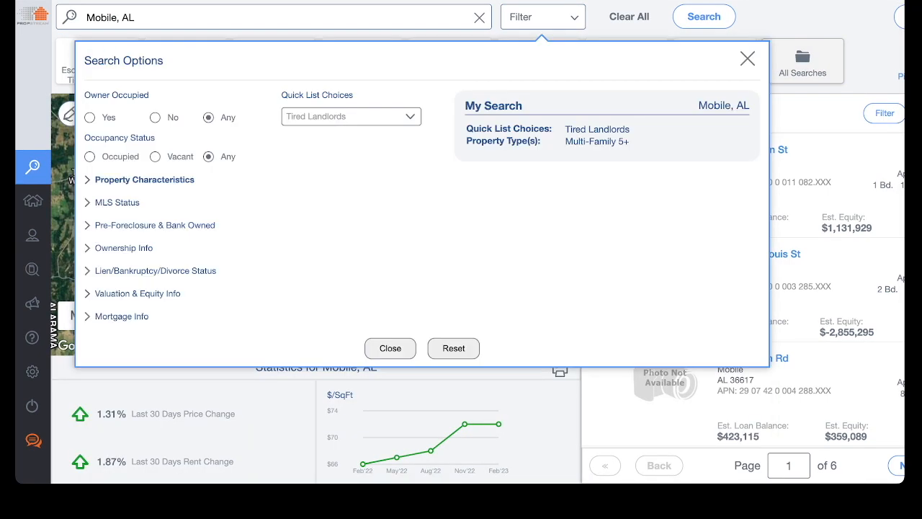
{"action": "left_click", "coordinate": [145, 180]}
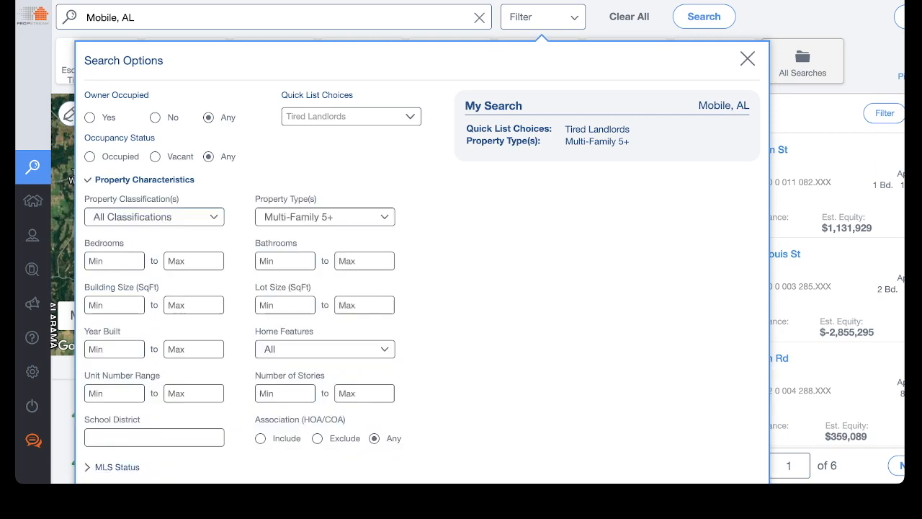
{"action": "type", "text": "20"}
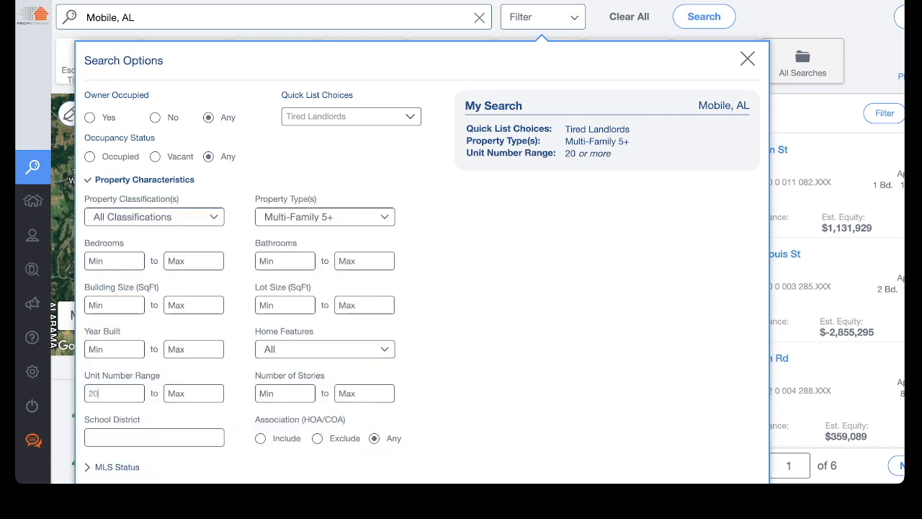
{"action": "type", "text": "50"}
{"action": "left_click", "coordinate": [748, 58]}
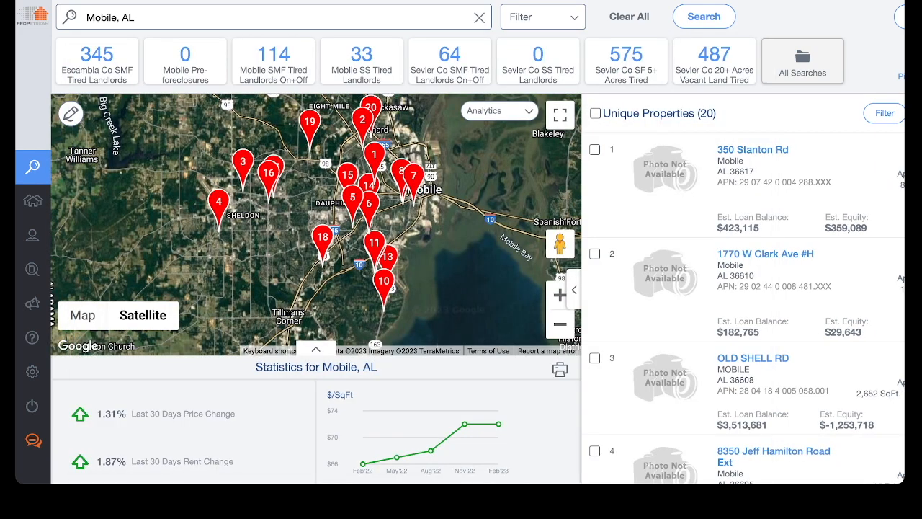
- Review the property characteristics criteria in the search options
{"action": "left_click_drag", "start_coordinate": [610, 113], "coordinate": [717, 113]}
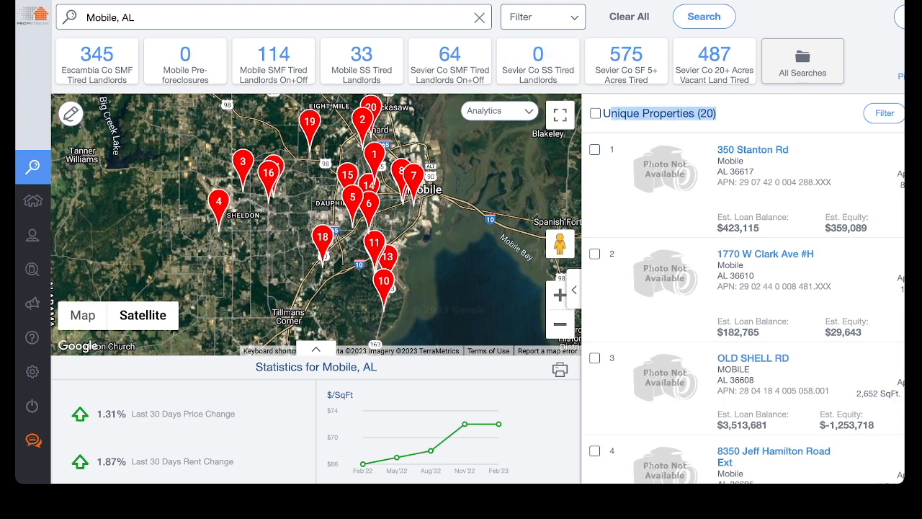
{"action": "left_click", "coordinate": [543, 17]}
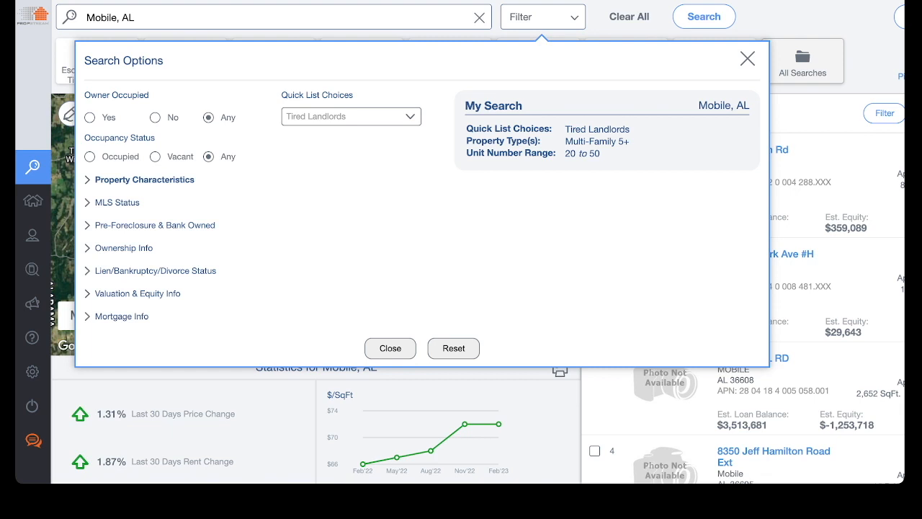
{"action": "left_click", "coordinate": [144, 179]}
{"action": "scroll", "coordinate": [422, 252], "scroll_direction": "down", "scroll_amount": 2}
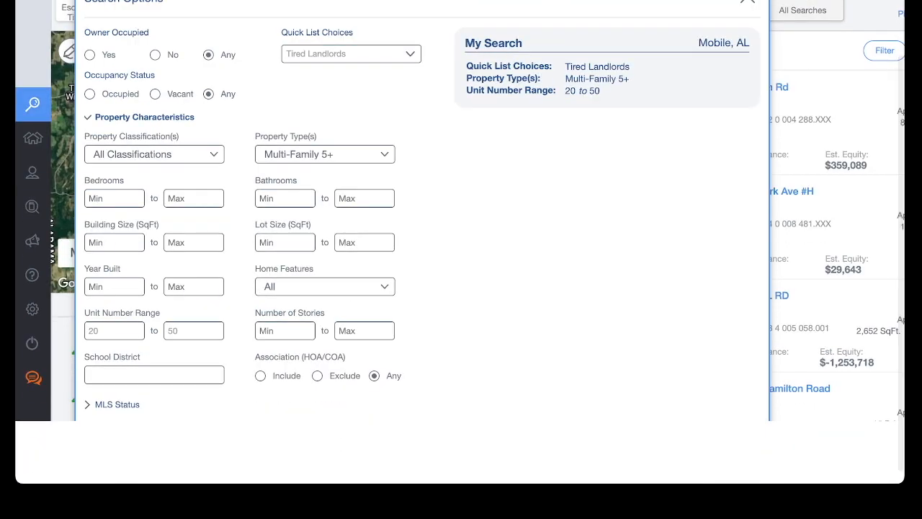
- Clear both the maximum and minimum values of the unit number range
{"action": "key", "text": "BackSpace"}
{"action": "key", "text": "BackSpace"}
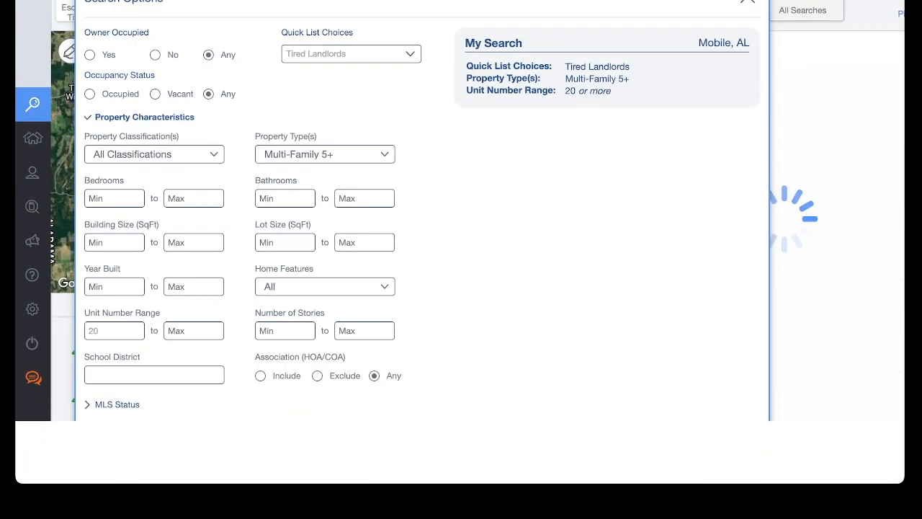
{"action": "key", "text": "shift+Tab"}
{"action": "key", "text": "BackSpace"}
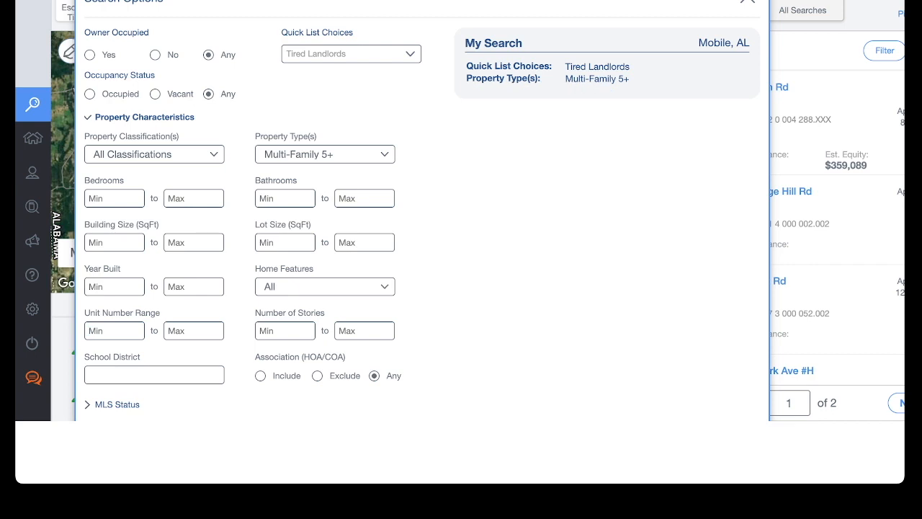
- Review the MLS Status options and the Pre-Foreclosure & Bank Owned section of the search options
{"action": "left_click", "coordinate": [117, 405]}
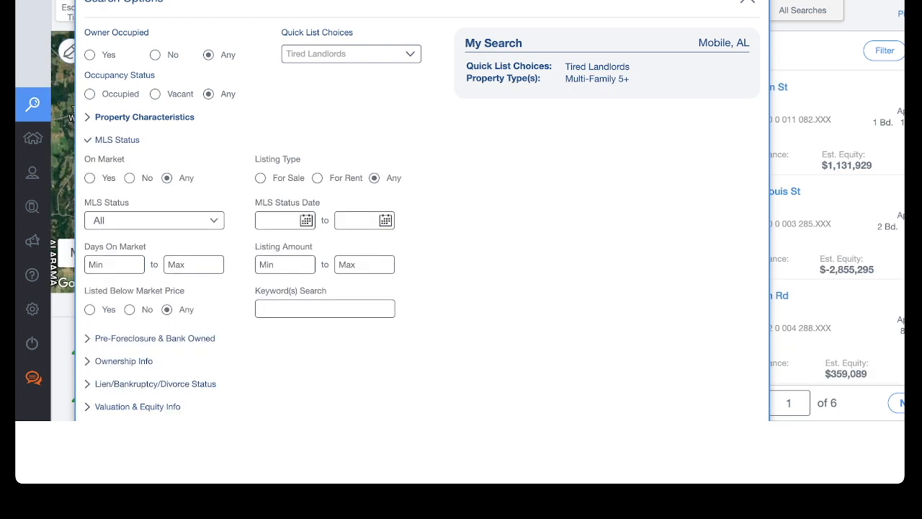
{"action": "left_click", "coordinate": [154, 221]}
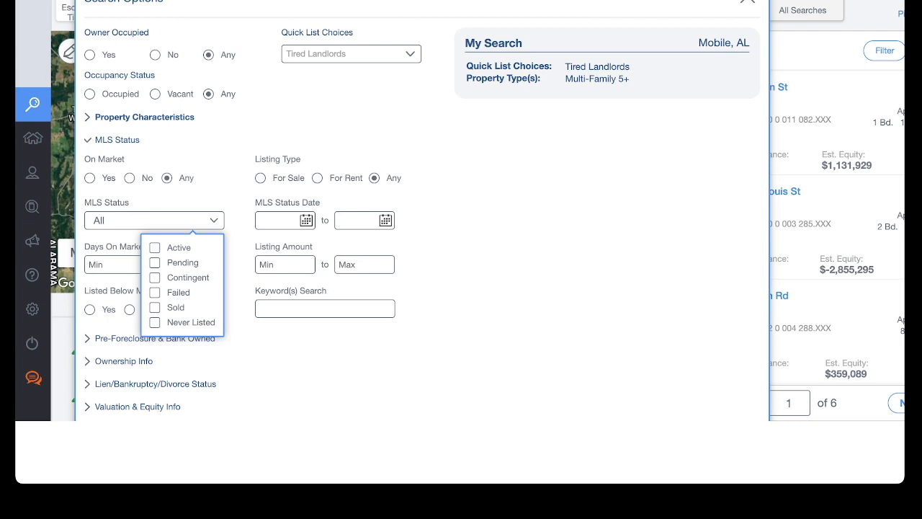
{"action": "left_click", "coordinate": [155, 221]}
{"action": "left_click", "coordinate": [155, 338]}
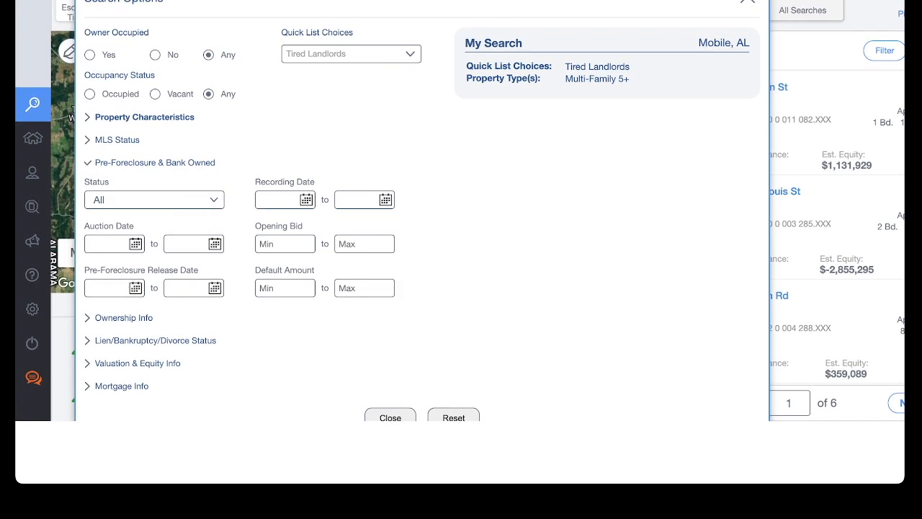
{"action": "left_click", "coordinate": [155, 163]}
- Set the owner type to Individual in the Ownership Info criteria
{"action": "left_click", "coordinate": [124, 186]}
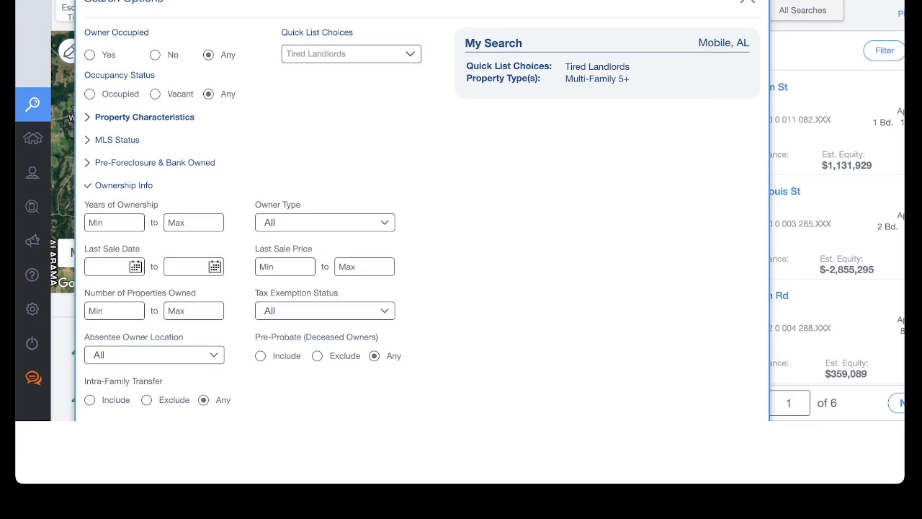
{"action": "left_click", "coordinate": [324, 222]}
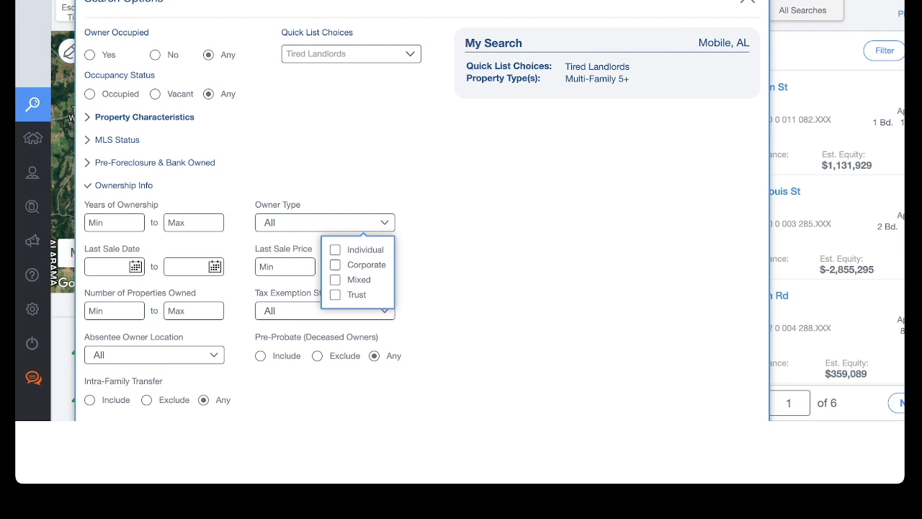
{"action": "left_click", "coordinate": [336, 250]}
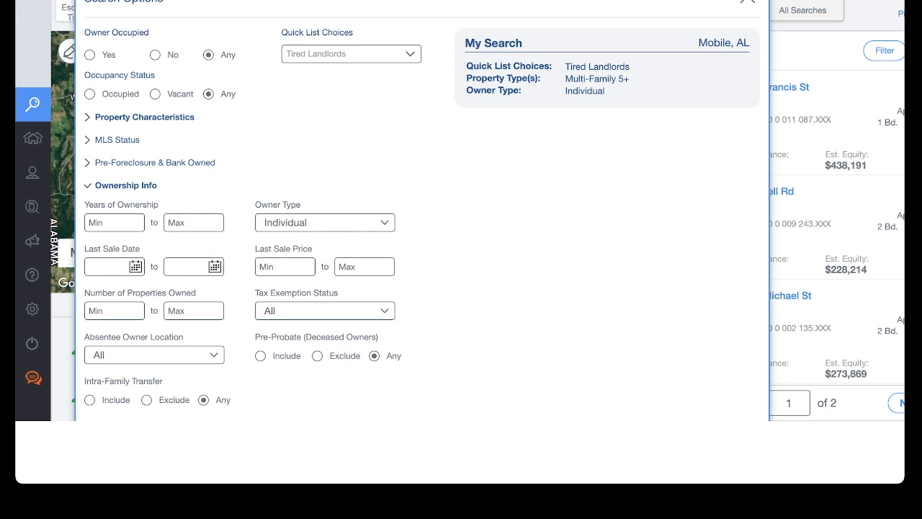
- Examine the Absentee Owner Location choices, then collapse the Ownership Info section
{"action": "mouse_move", "coordinate": [742, 67]}
{"action": "triple_click", "coordinate": [133, 337]}
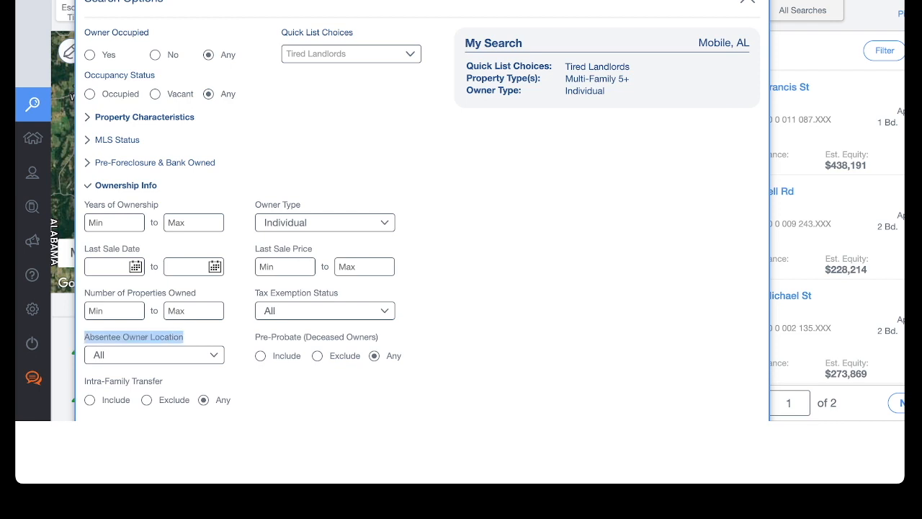
{"action": "left_click", "coordinate": [154, 356]}
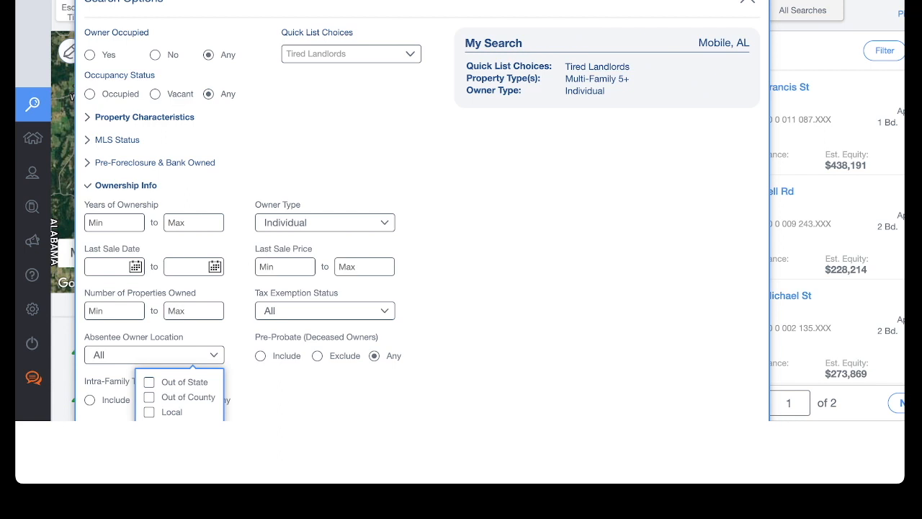
{"action": "key", "text": "Escape"}
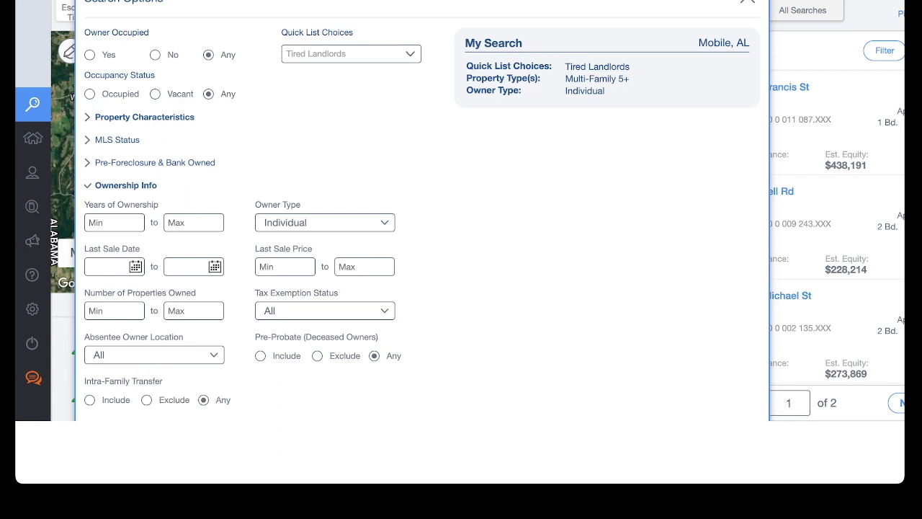
{"action": "left_click", "coordinate": [125, 185]}
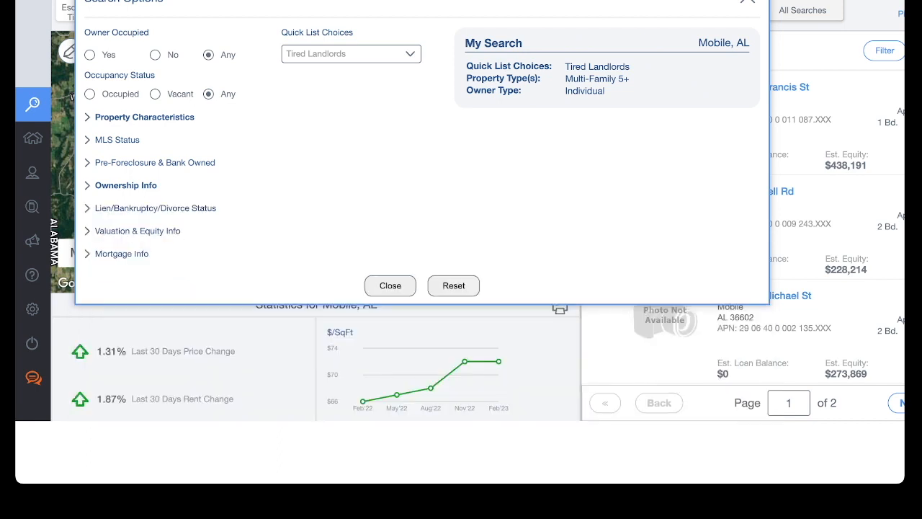
- Review the Specific Lien Type choices in the Lien/Bankruptcy/Divorce Status section
{"action": "left_click", "coordinate": [155, 208]}
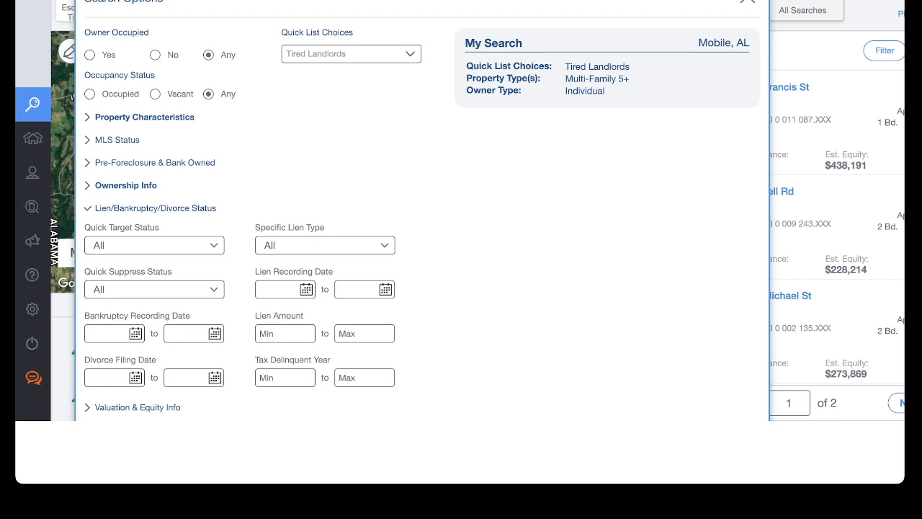
{"action": "left_click", "coordinate": [325, 245]}
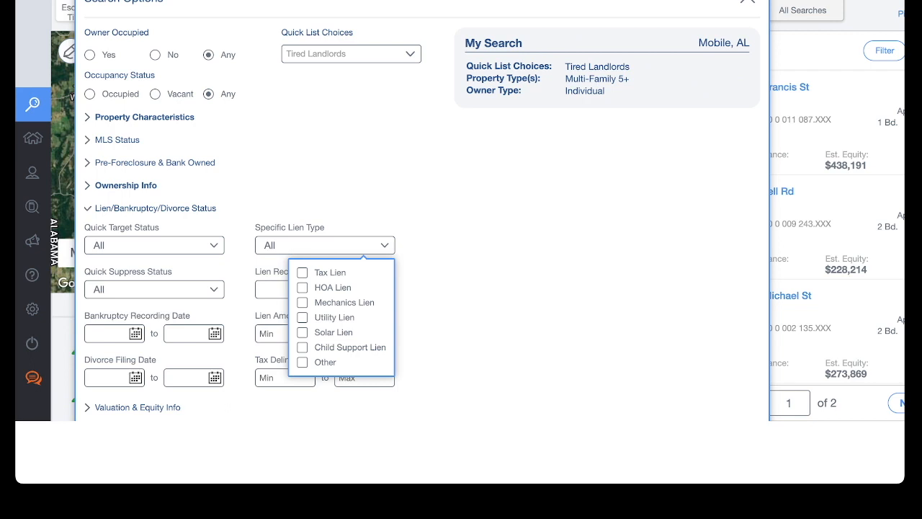
{"action": "key", "text": "Escape"}
{"action": "left_click", "coordinate": [155, 209]}
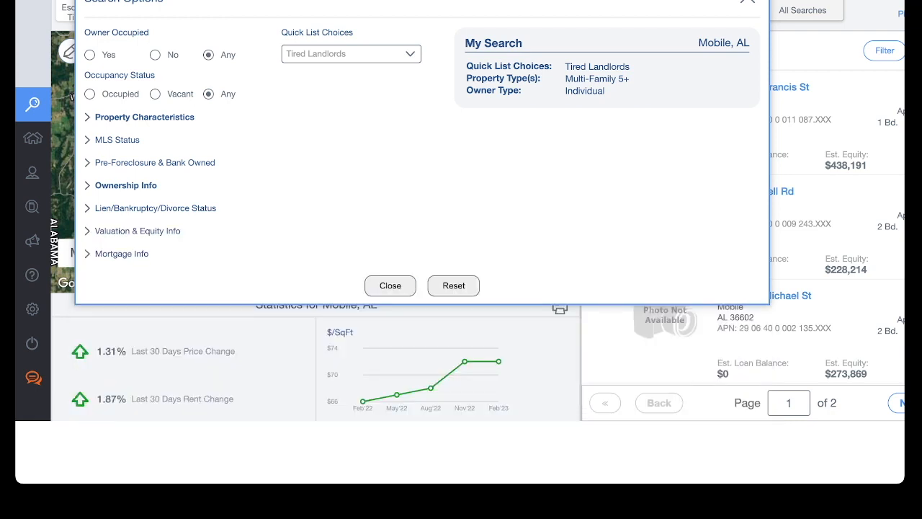
- Review the Valuation & Equity Info and Mortgage Info sections, then close the search options
{"action": "left_click", "coordinate": [137, 231]}
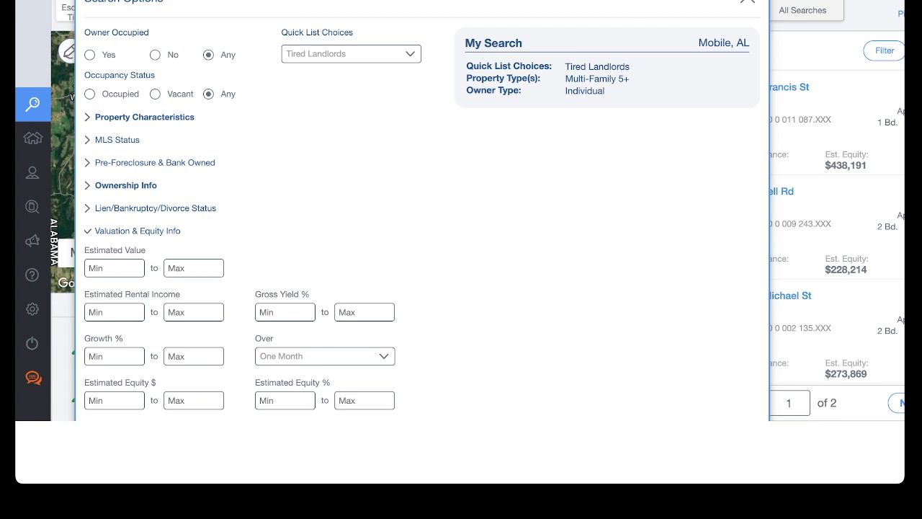
{"action": "left_click", "coordinate": [137, 231]}
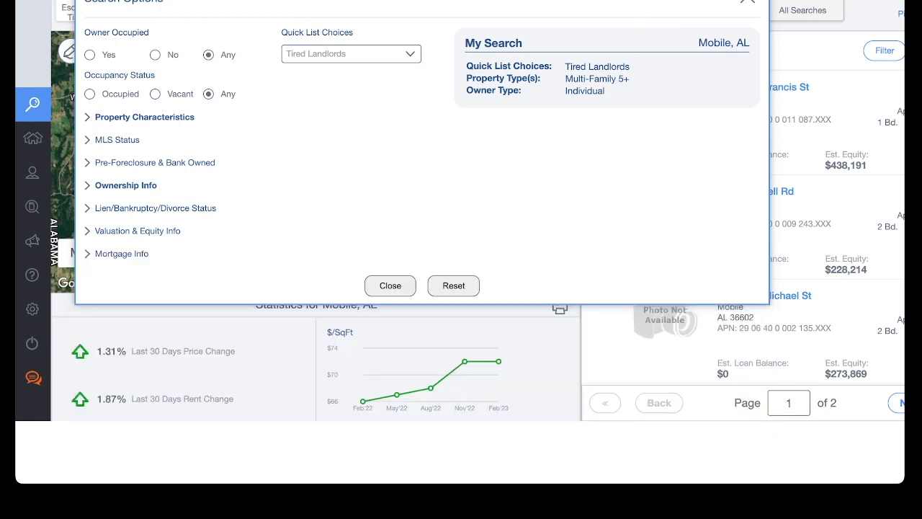
{"action": "left_click", "coordinate": [121, 254]}
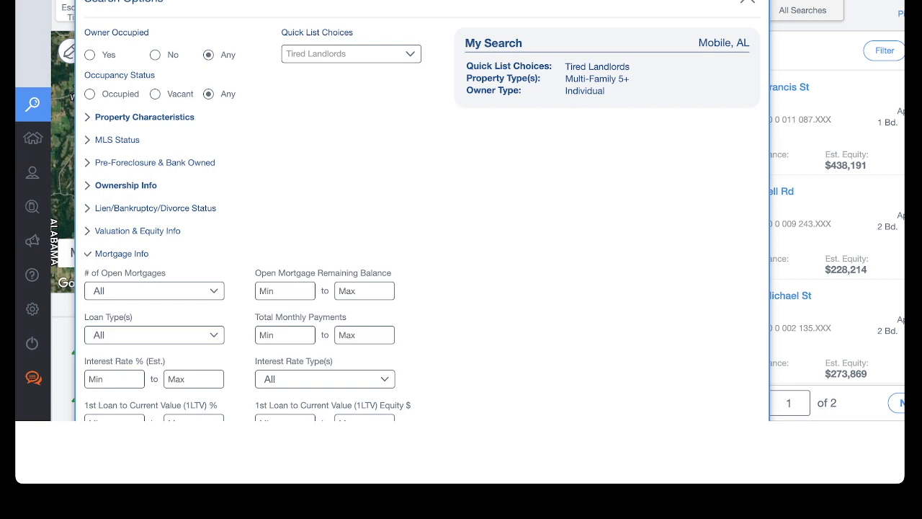
{"action": "left_click", "coordinate": [121, 254]}
{"action": "scroll", "coordinate": [460, 241], "scroll_direction": "up", "scroll_amount": 2}
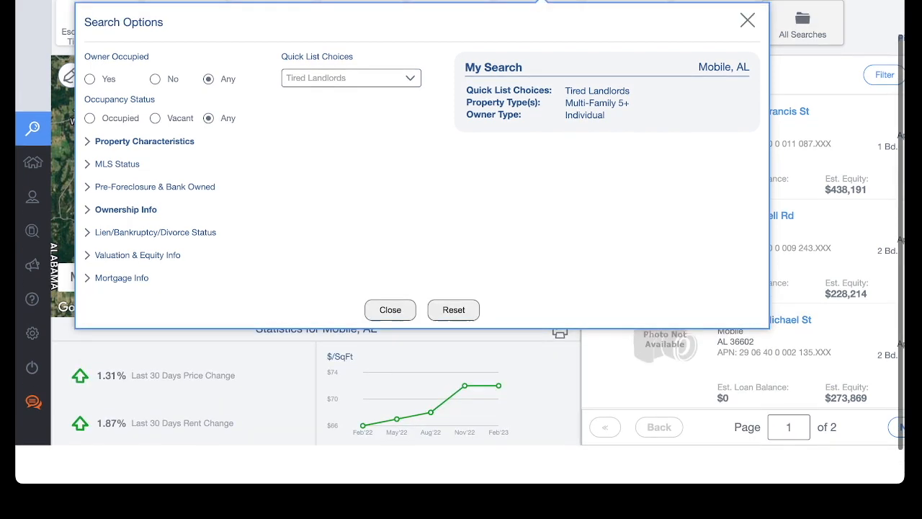
{"action": "left_click", "coordinate": [747, 52]}
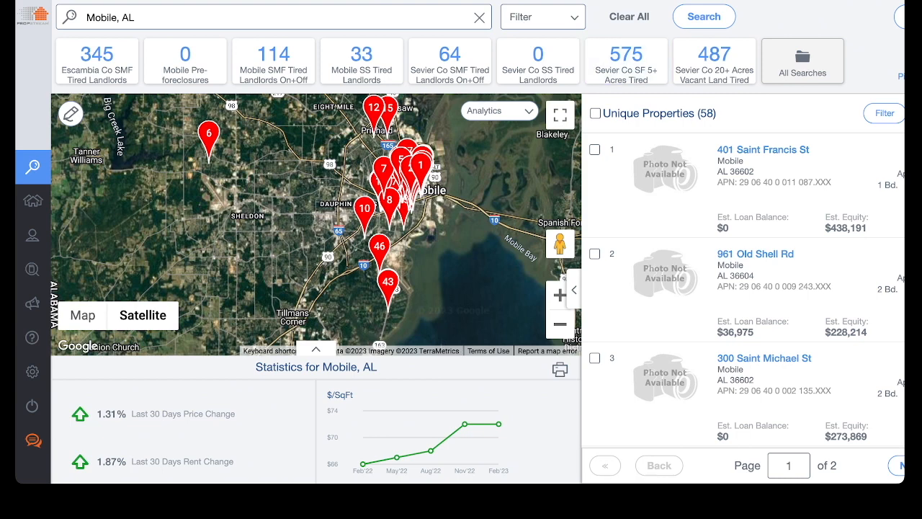
- Remove the Property Type(s) and Owner Type criteria from the search and close the search options
{"action": "left_click", "coordinate": [544, 17]}
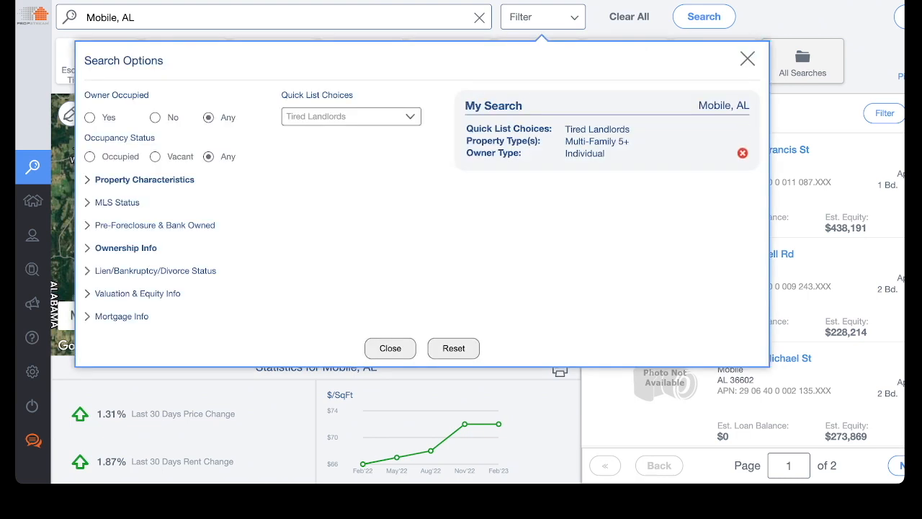
{"action": "left_click", "coordinate": [742, 140]}
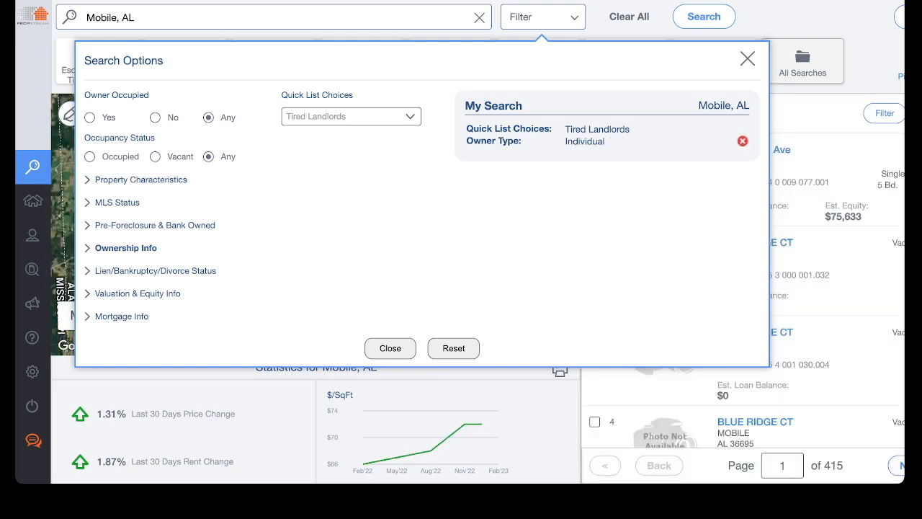
{"action": "left_click", "coordinate": [742, 141]}
{"action": "left_click", "coordinate": [748, 58]}
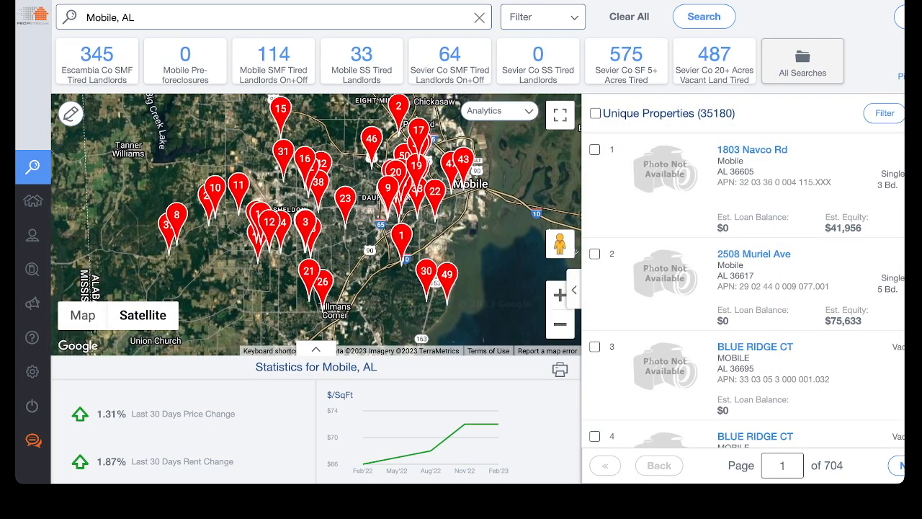
- Examine the unique properties count and the remaining search criteria in the search options
{"action": "left_click_drag", "start_coordinate": [697, 113], "coordinate": [736, 114]}
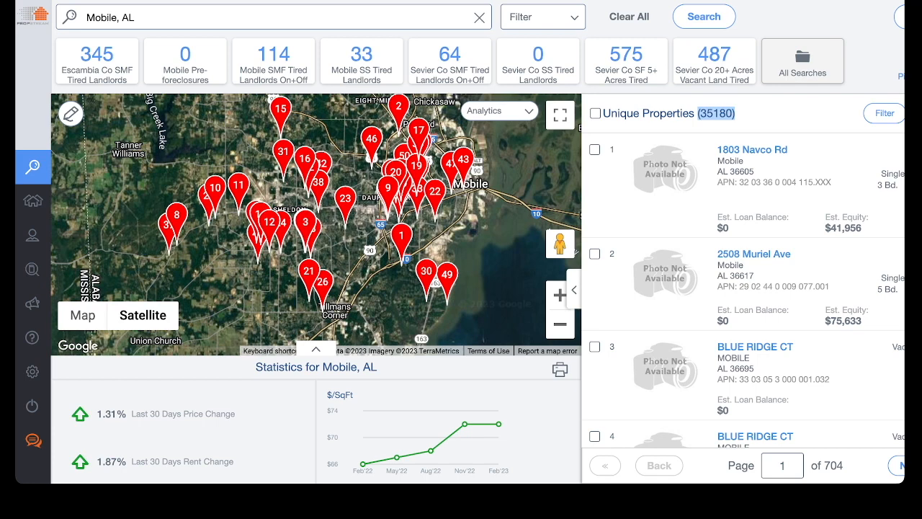
{"action": "left_click", "coordinate": [543, 17]}
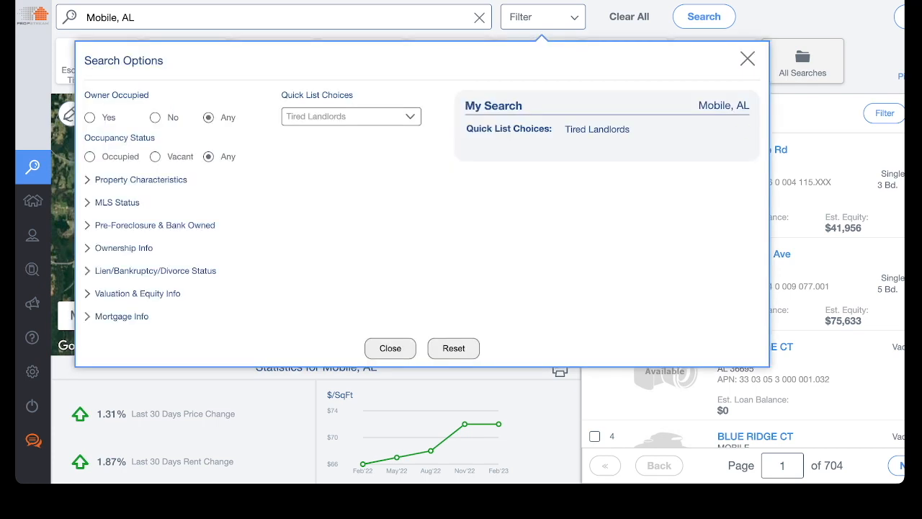
{"action": "left_click", "coordinate": [748, 59]}
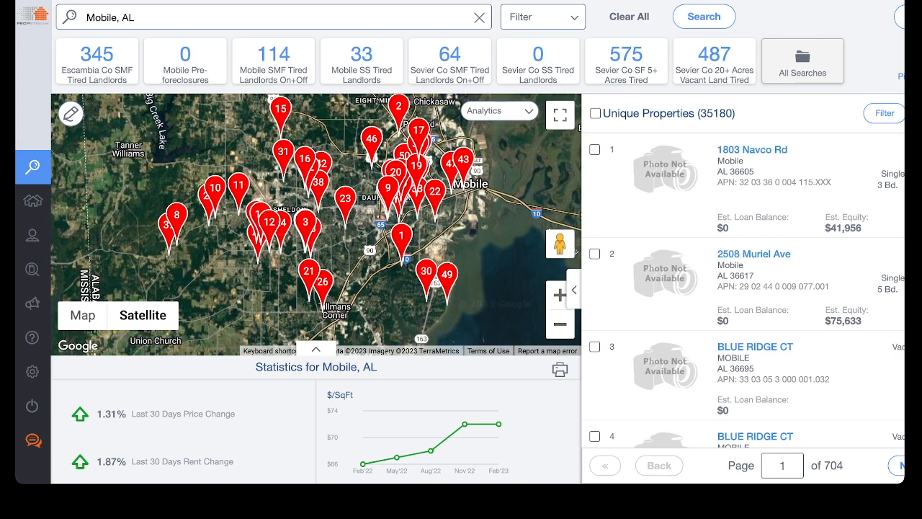